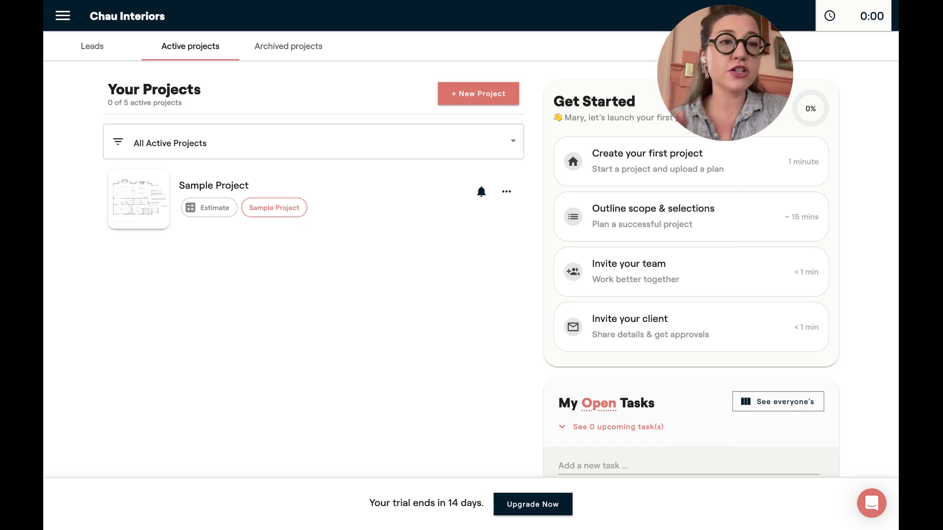
# Create a new project named 'Chau Residence - 123 Drive Ave.' and continue past the name step
pyautogui.click(837, 20)
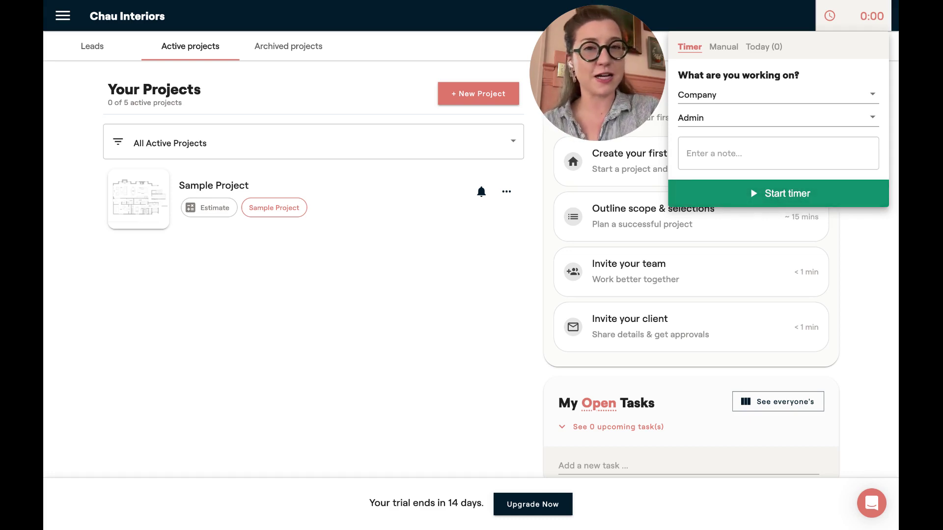
pyautogui.click(434, 320)
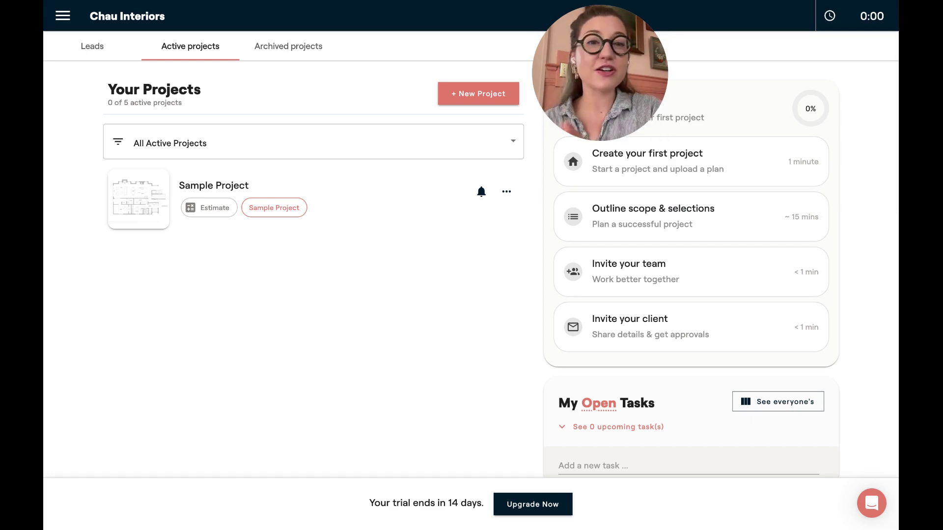
pyautogui.click(495, 88)
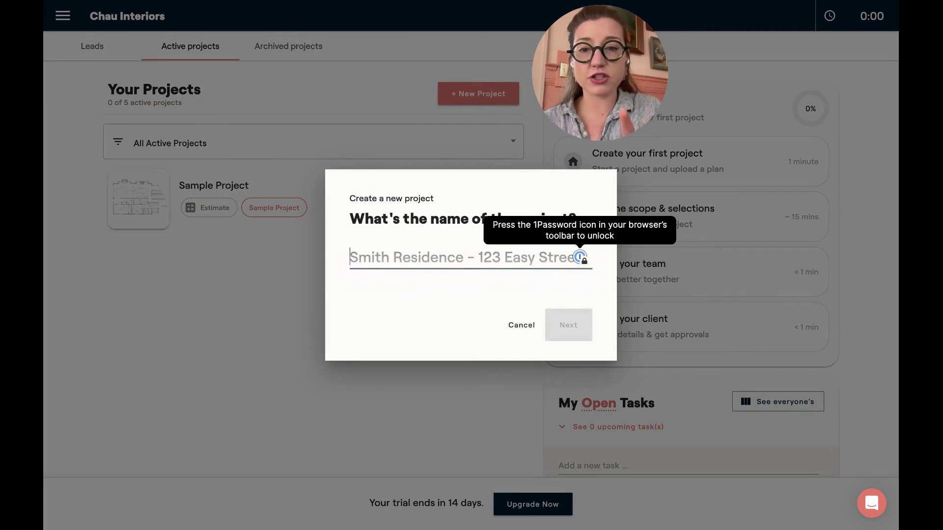
pyautogui.write('Cah')
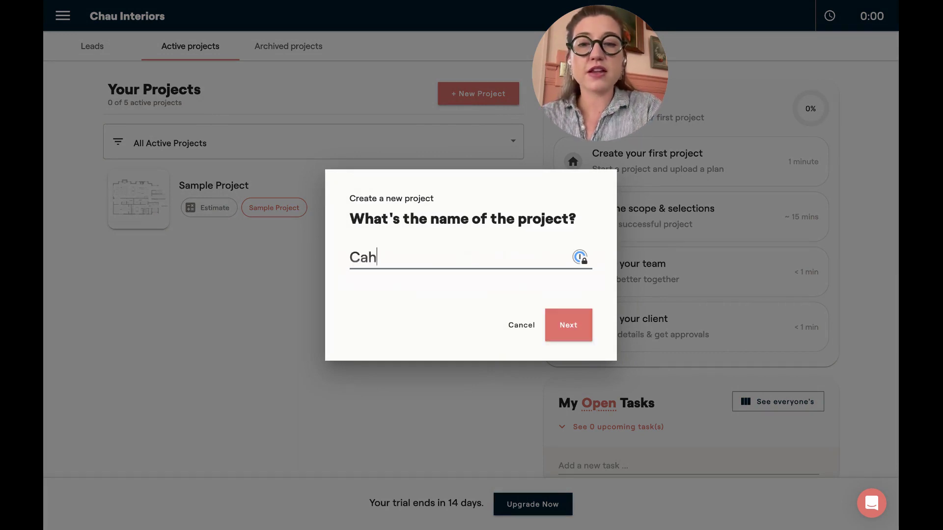
pyautogui.press('BackSpace')
pyautogui.press('BackSpace')
pyautogui.write('hau Resid')
pyautogui.press('BackSpace')
pyautogui.write('sid')
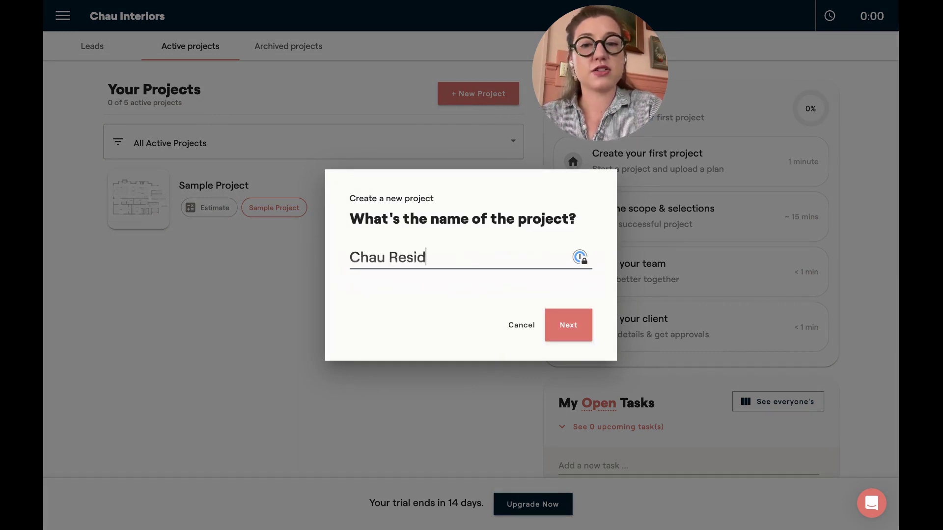
pyautogui.write('ence - ')
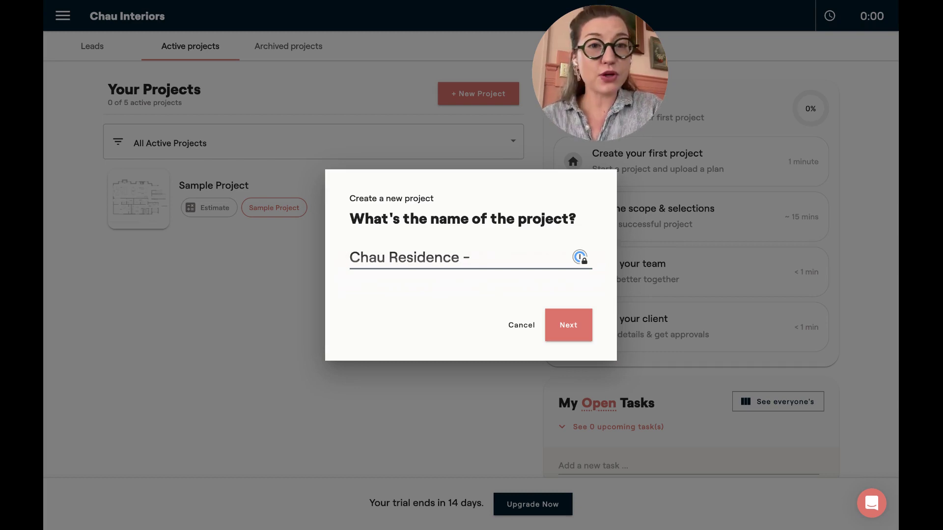
pyautogui.write('123 ')
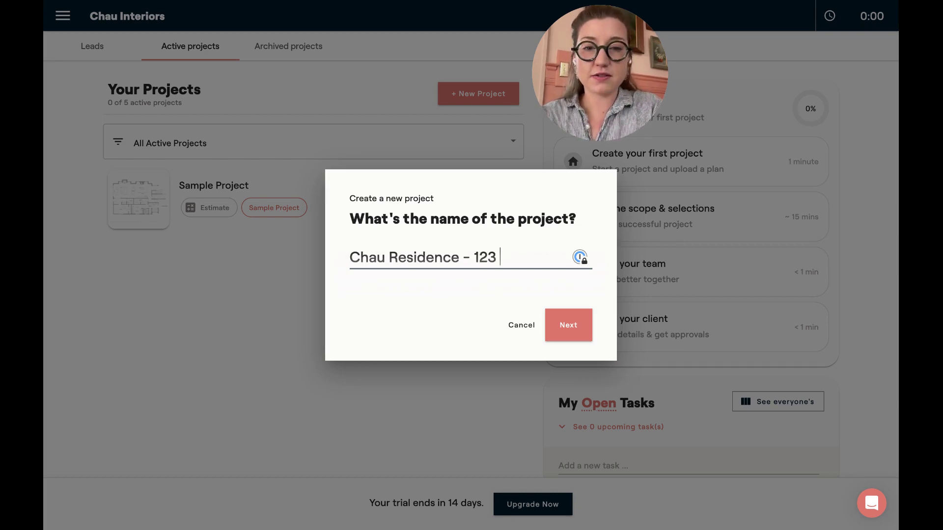
pyautogui.write('Drive Ave.')
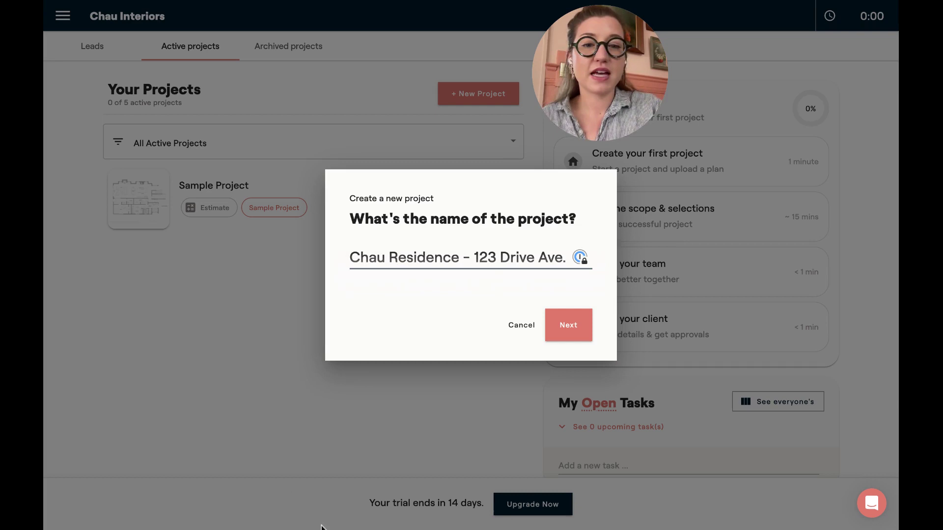
pyautogui.click(565, 324)
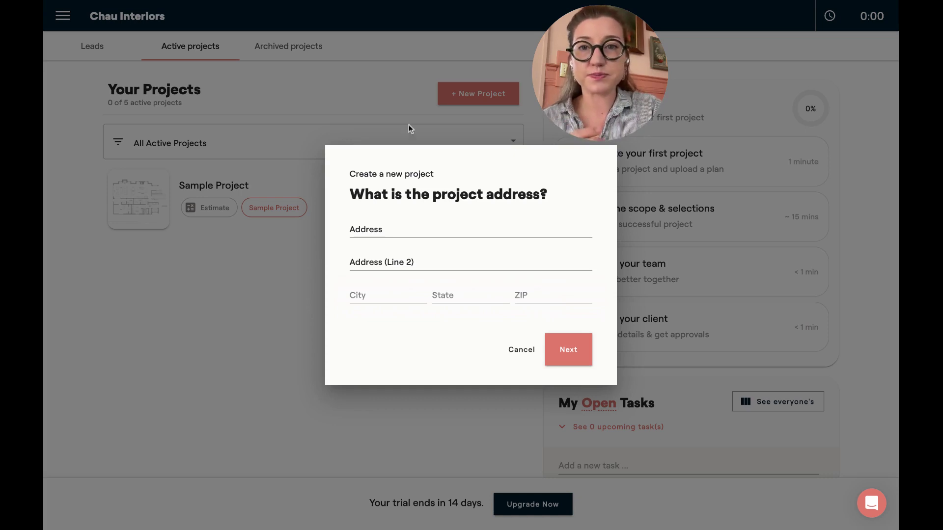
# Skip the project address and enter a project budget of 500000
pyautogui.press('Return')
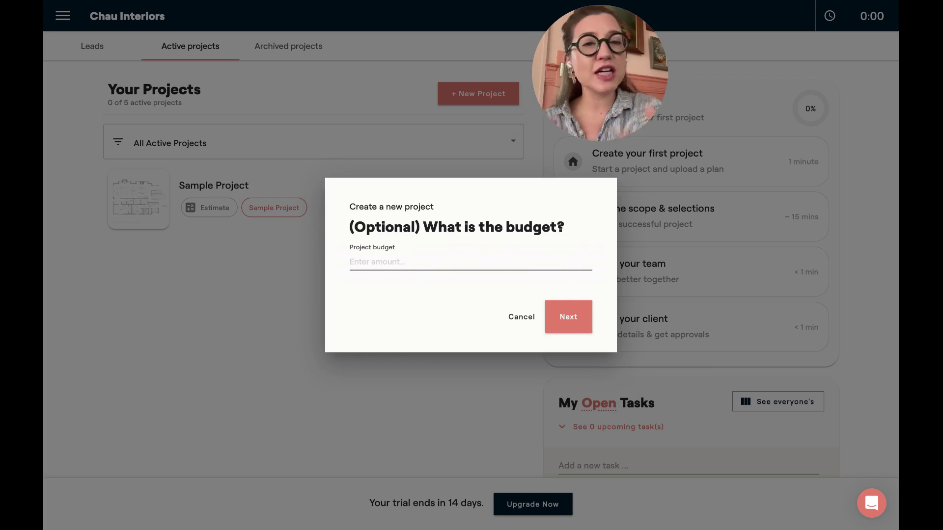
pyautogui.write('5000000')
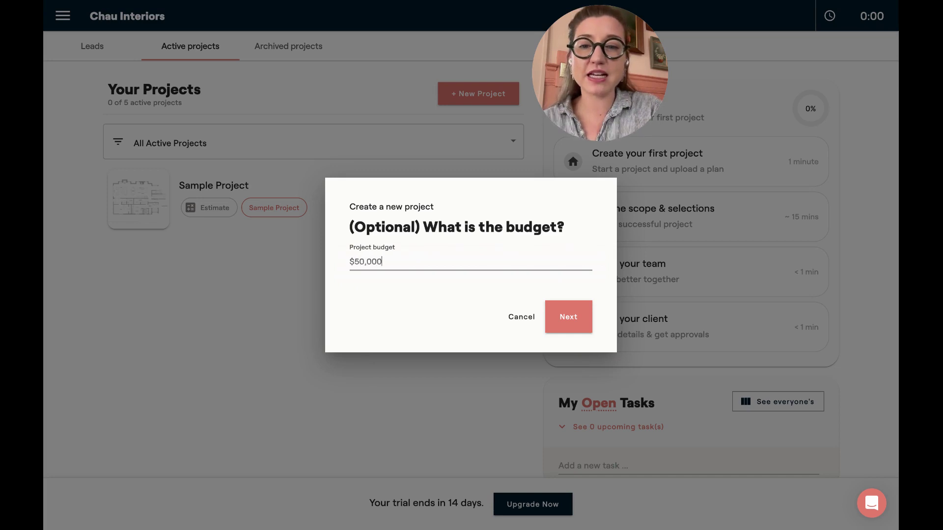
# Confirm the $500,000 budget, invite two teammates by e-mail, and finish creating the project
pyautogui.click(568, 318)
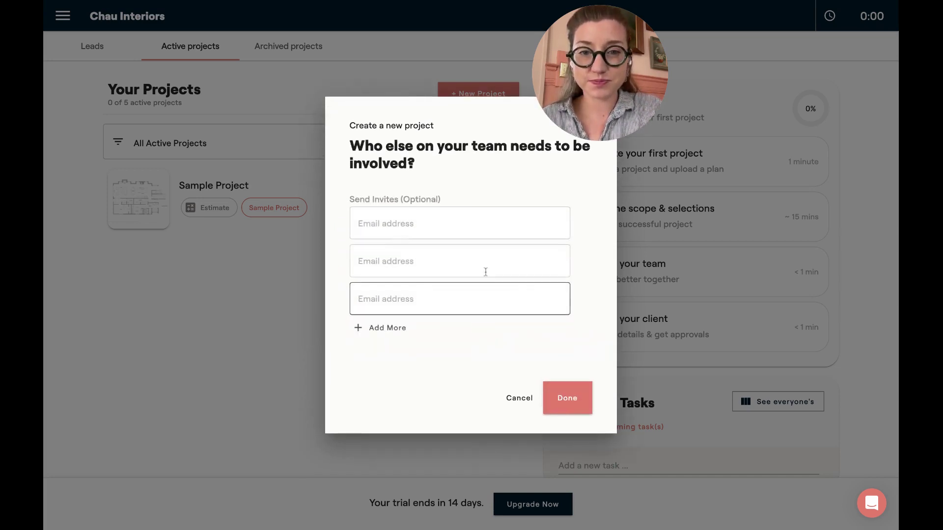
pyautogui.click(421, 231)
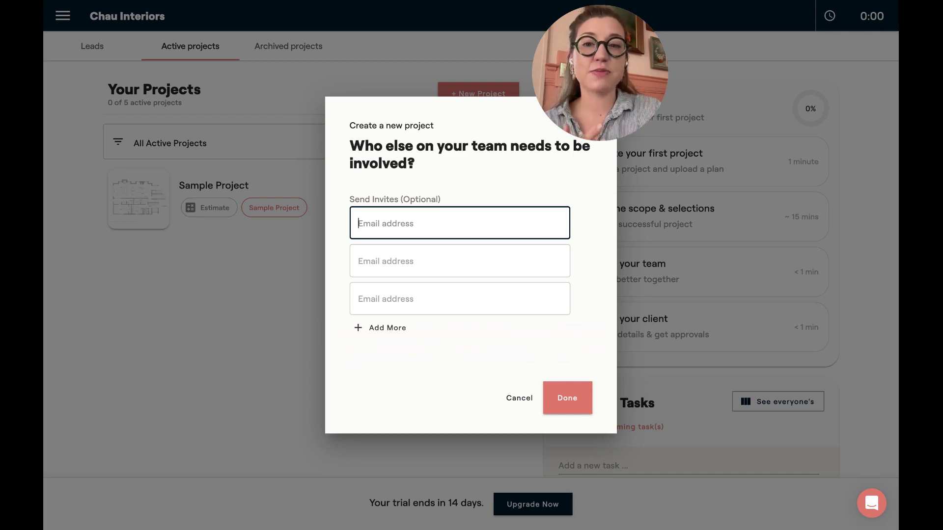
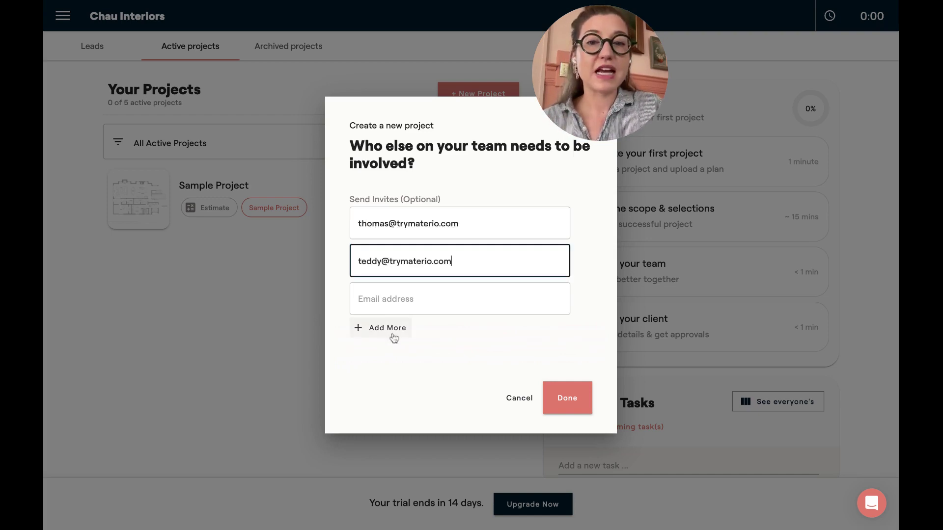
pyautogui.click(395, 336)
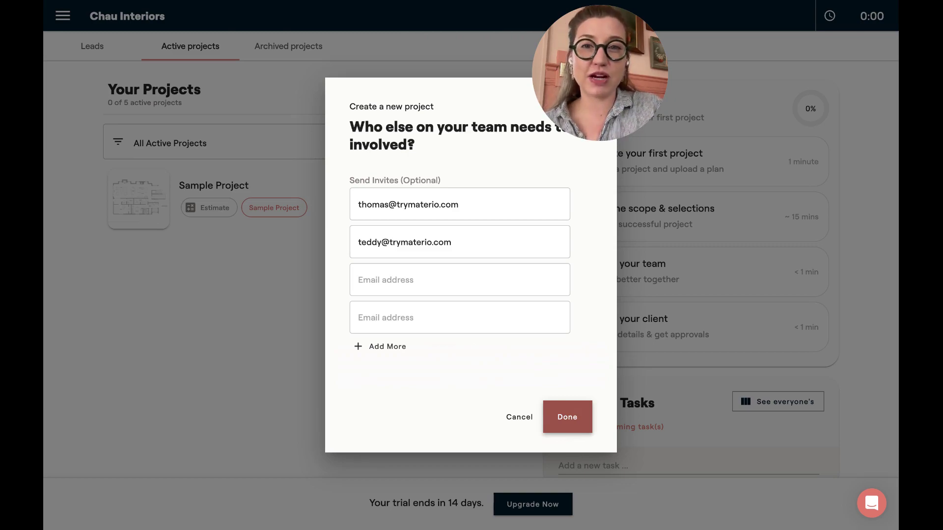
pyautogui.click(568, 418)
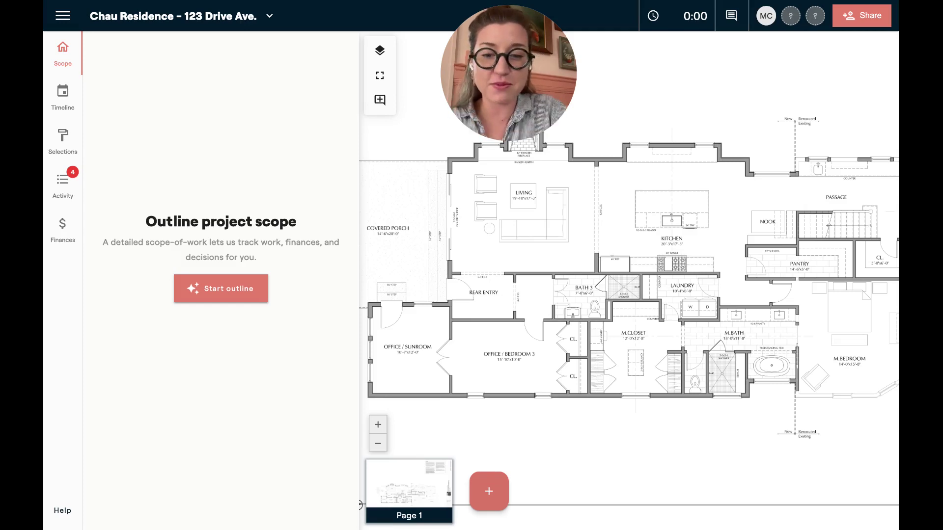
# Rename the uploaded plan page from 'Page 1' to 'Main Floor'
pyautogui.click(400, 511)
pyautogui.click(347, 435)
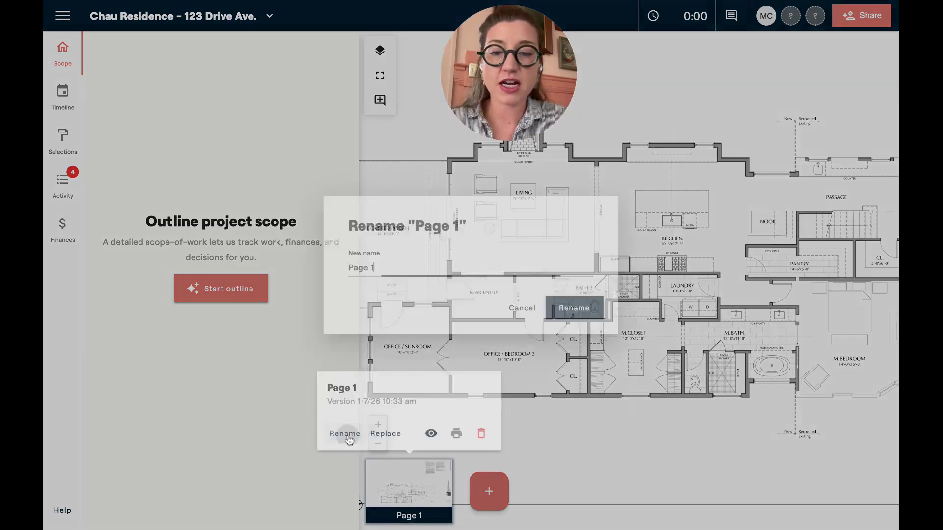
pyautogui.tripleClick(380, 267)
pyautogui.write('Main FL')
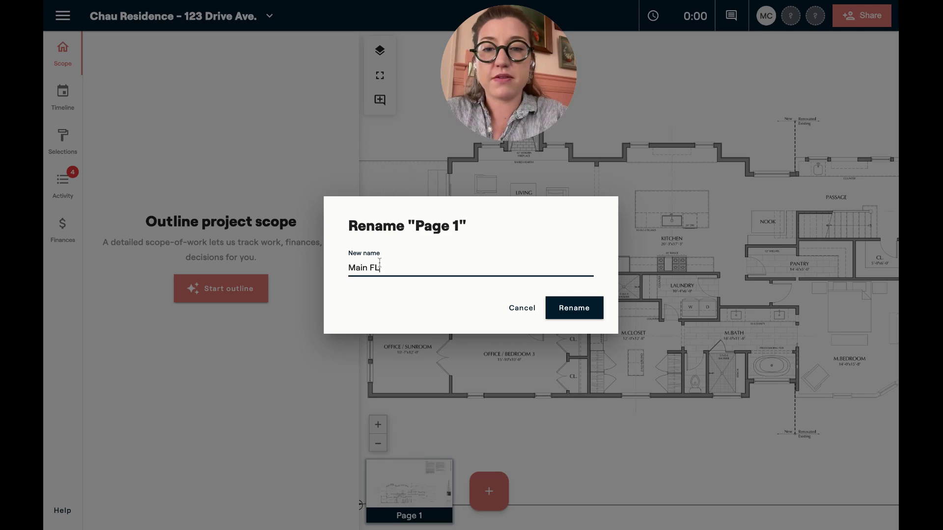
pyautogui.write('oor')
pyautogui.press('BackSpace')
pyautogui.press('BackSpace')
pyautogui.press('BackSpace')
pyautogui.write('oor')
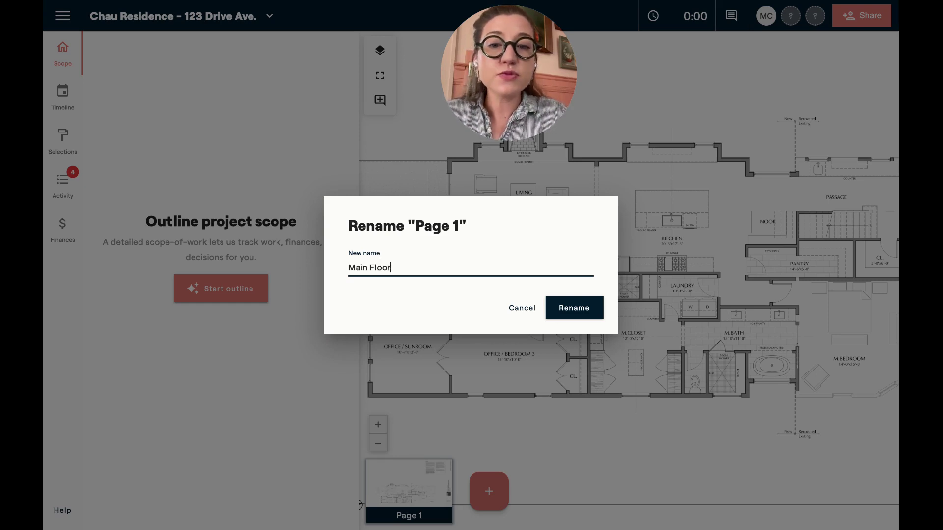
pyautogui.click(577, 307)
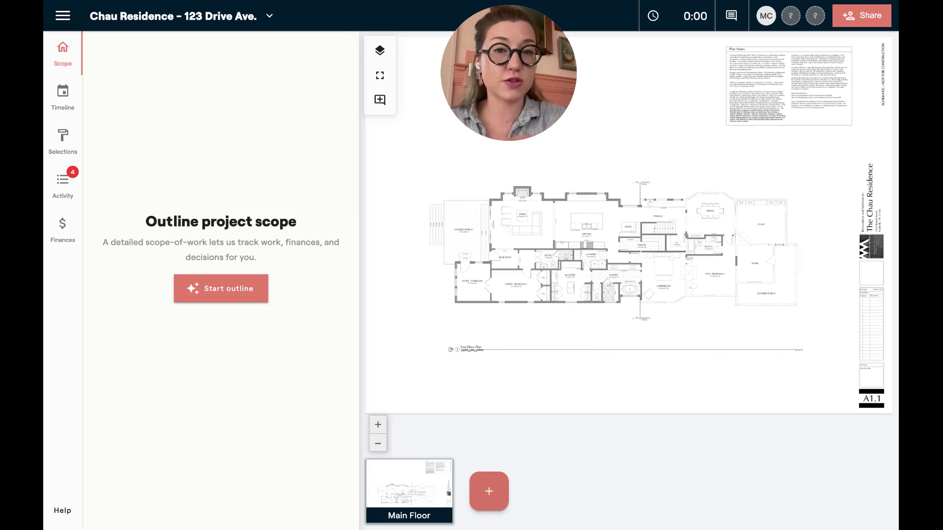
pyautogui.click(490, 491)
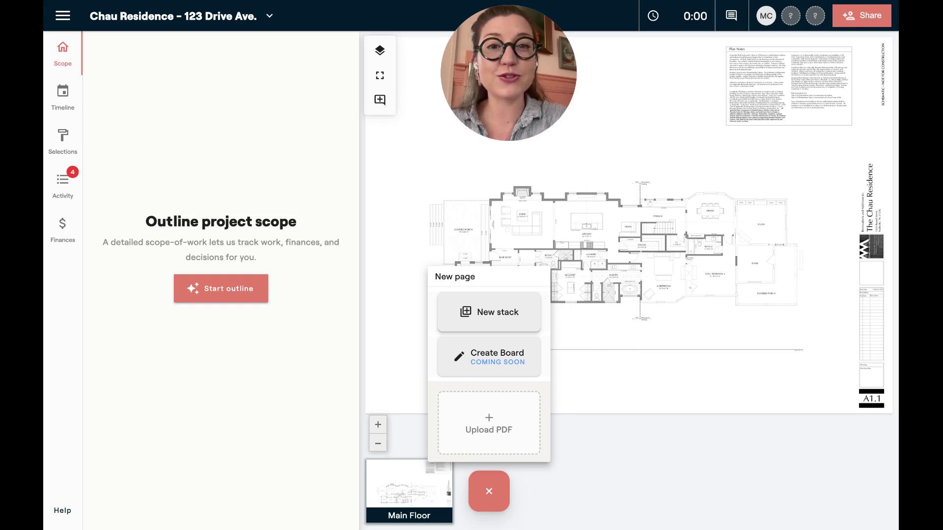
pyautogui.click(437, 250)
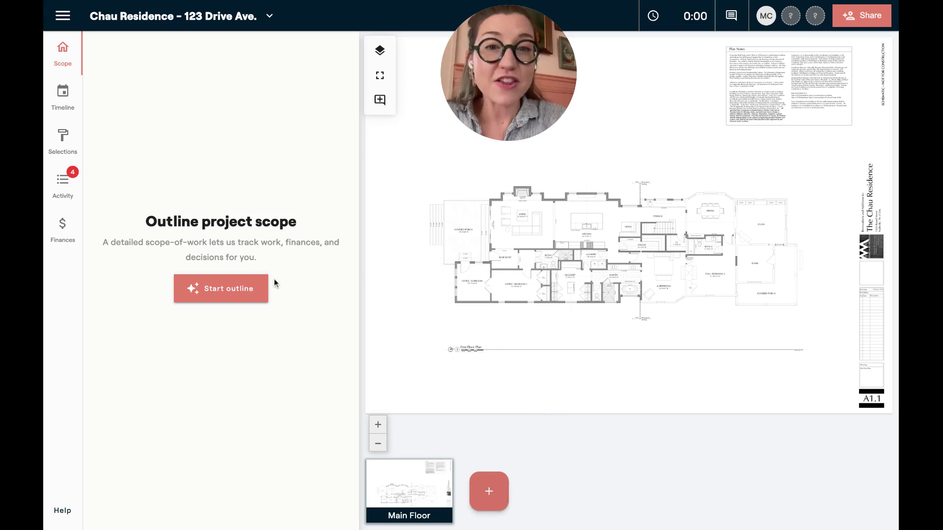
# Start the scope outline and add Kitchen, Primary Bedroom, Primary Bath, Half Bath, Bathroom, Office and Library
pyautogui.click(244, 289)
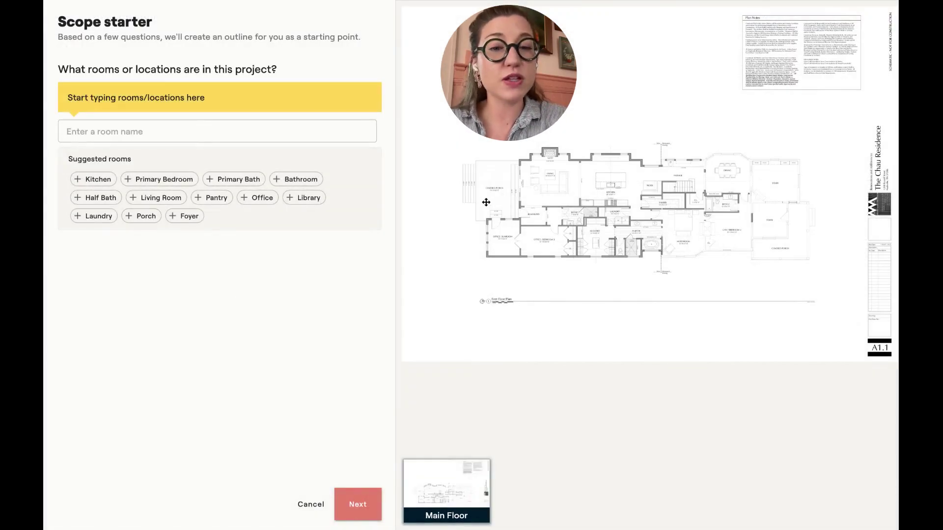
pyautogui.scroll(5, 487, 203)
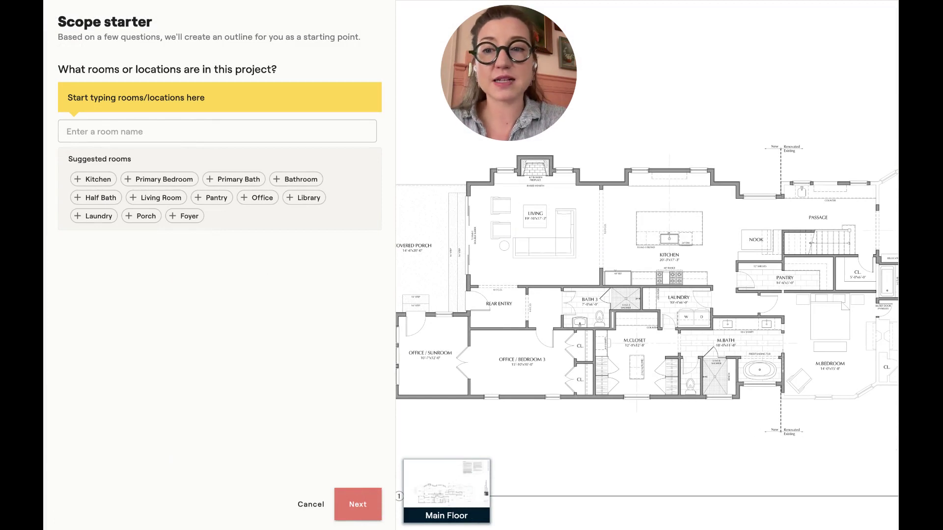
pyautogui.click(107, 180)
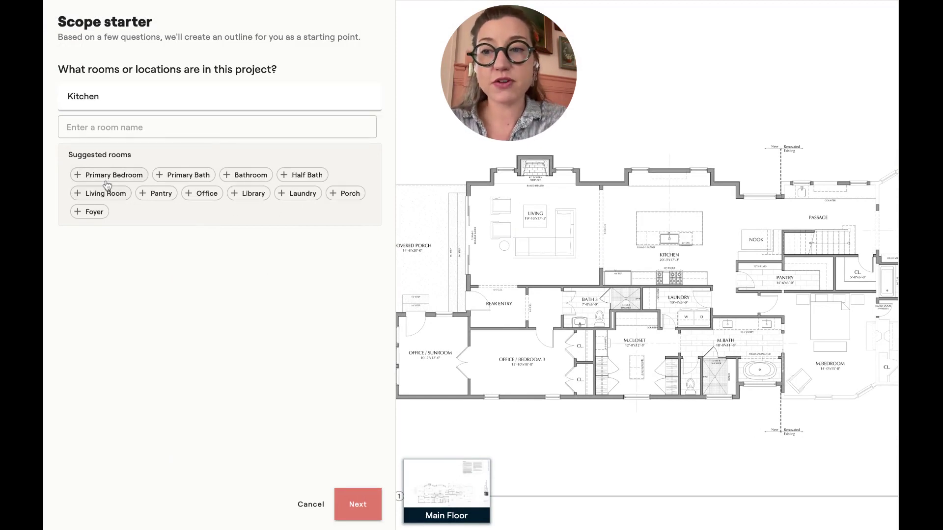
pyautogui.click(106, 180)
pyautogui.click(121, 203)
pyautogui.click(160, 230)
pyautogui.click(100, 257)
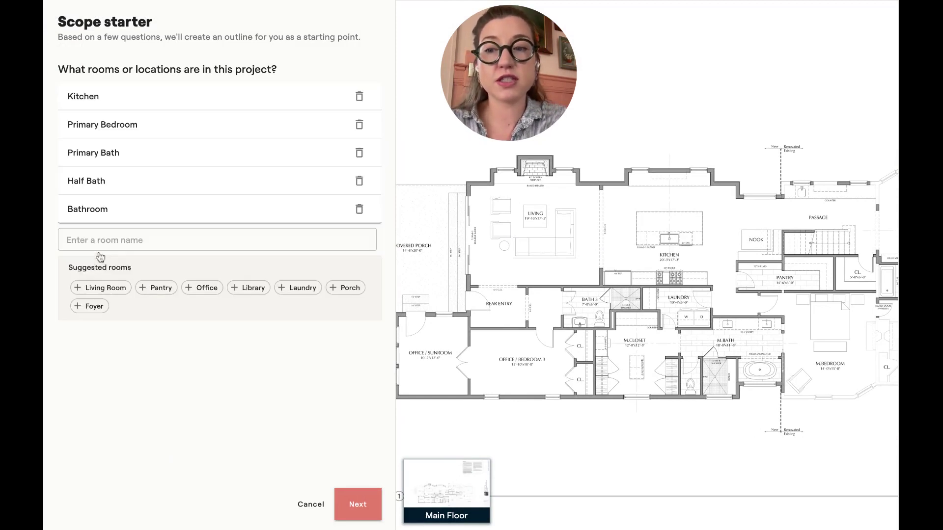
pyautogui.click(211, 290)
pyautogui.click(199, 318)
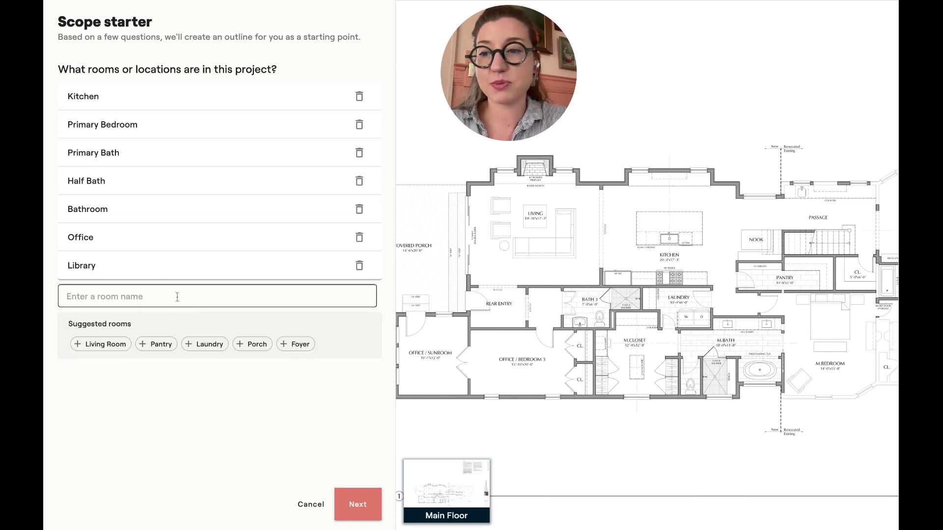
# Add Laundry and a custom room named 'Pool', then save the room list
pyautogui.click(143, 297)
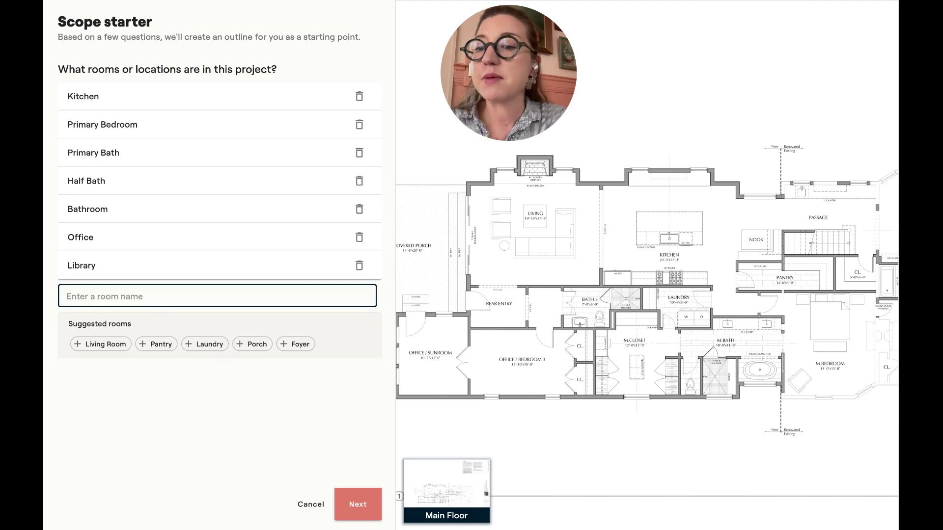
pyautogui.click(192, 344)
pyautogui.click(177, 322)
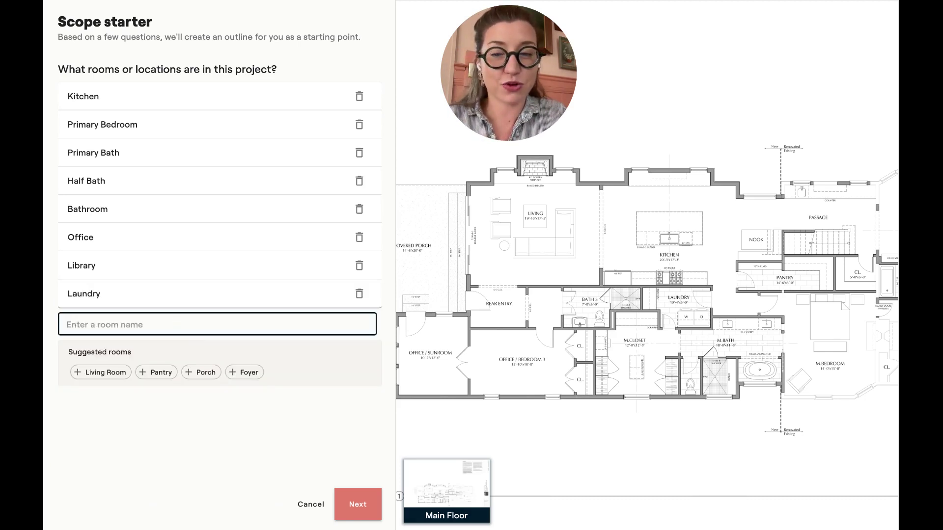
pyautogui.write('Pool S')
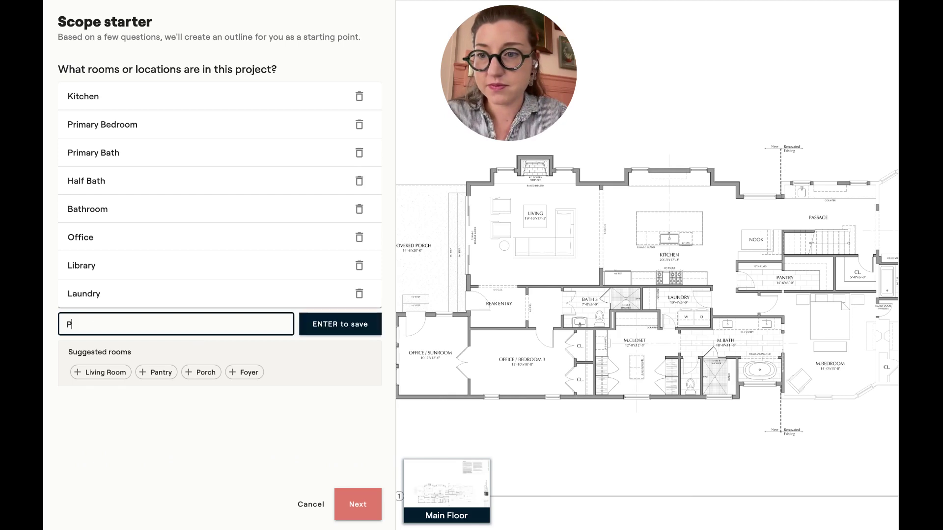
pyautogui.press('BackSpace')
pyautogui.press('BackSpace')
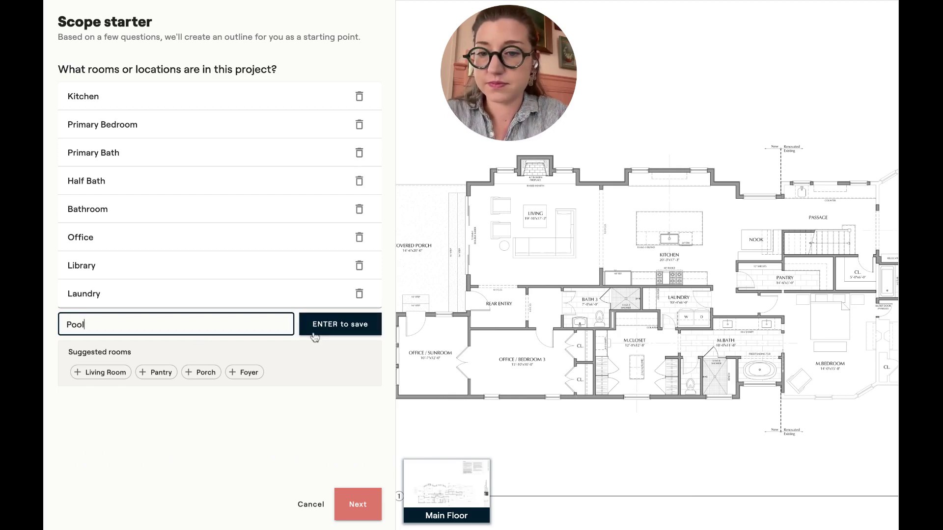
pyautogui.click(312, 333)
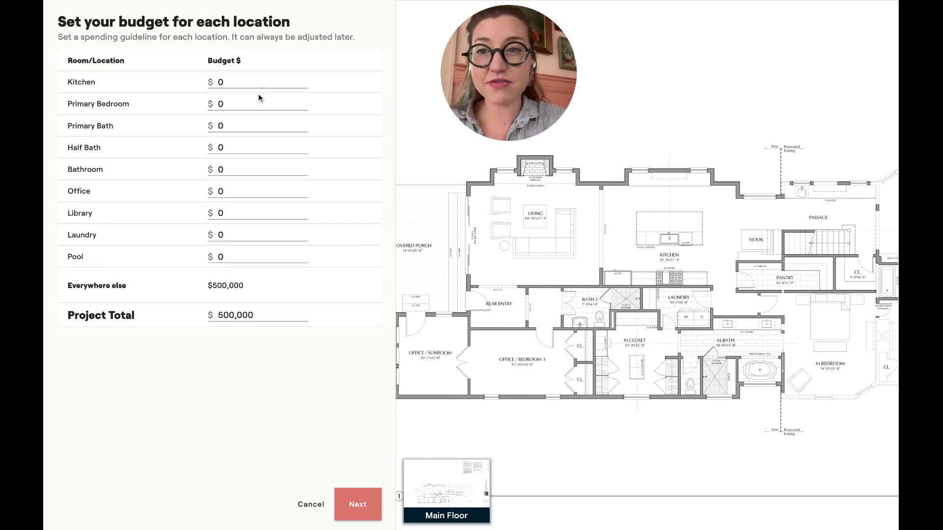
# Budget the Kitchen at $85,000, leaving $415,000 elsewhere, and continue to the categories
pyautogui.click(247, 81)
pyautogui.doubleClick(247, 81)
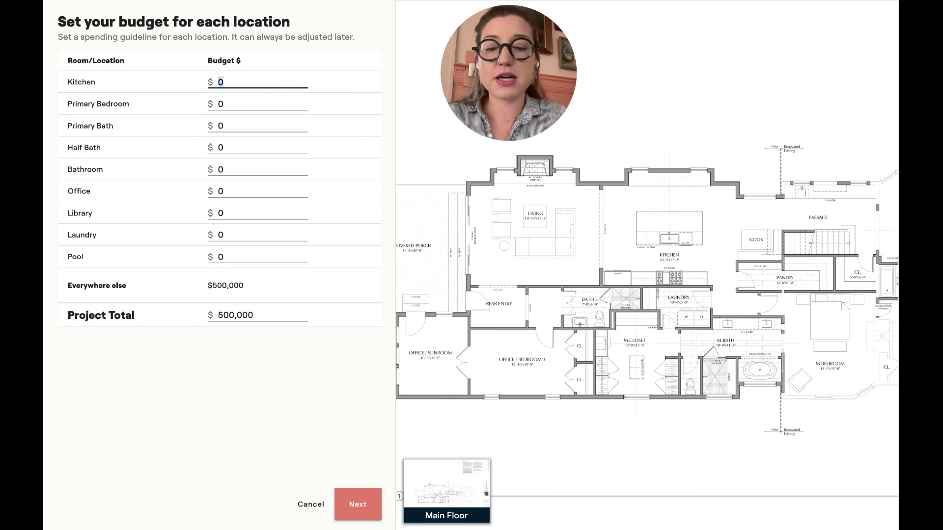
pyautogui.write('850000')
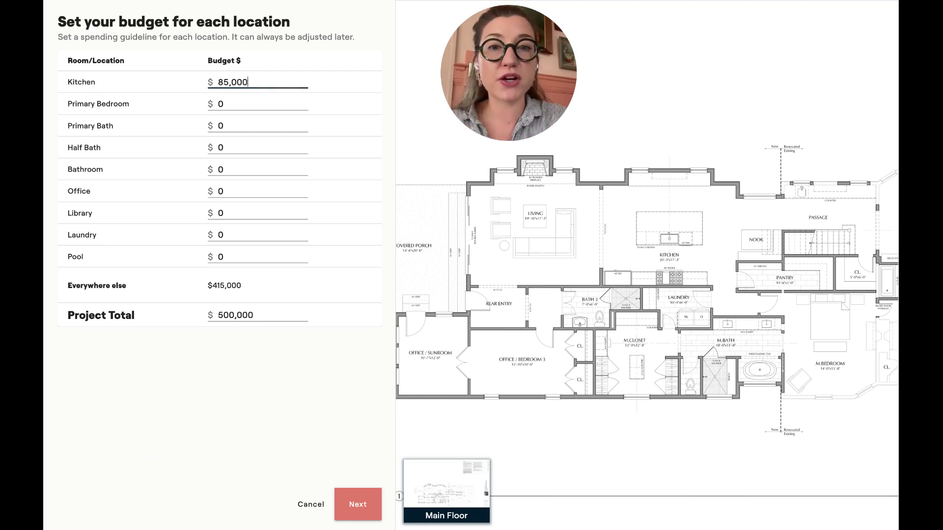
pyautogui.press('Return')
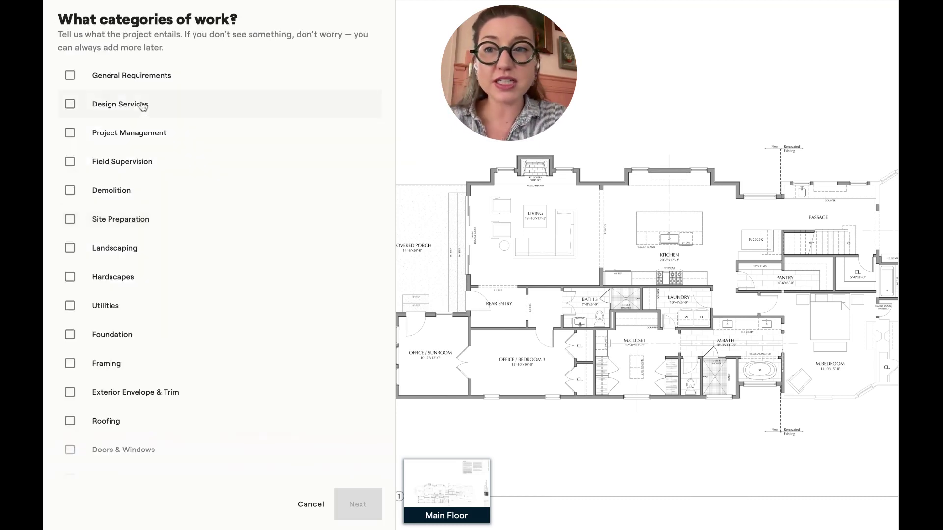
# Include Design Services and General Requirements with Plans, Permits and Temporary utilities
pyautogui.click(114, 103)
pyautogui.click(131, 75)
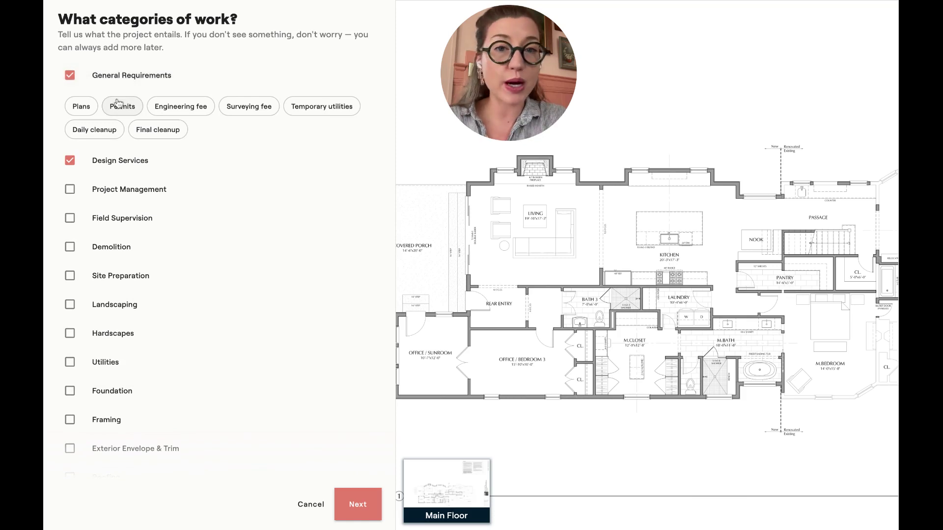
pyautogui.click(83, 109)
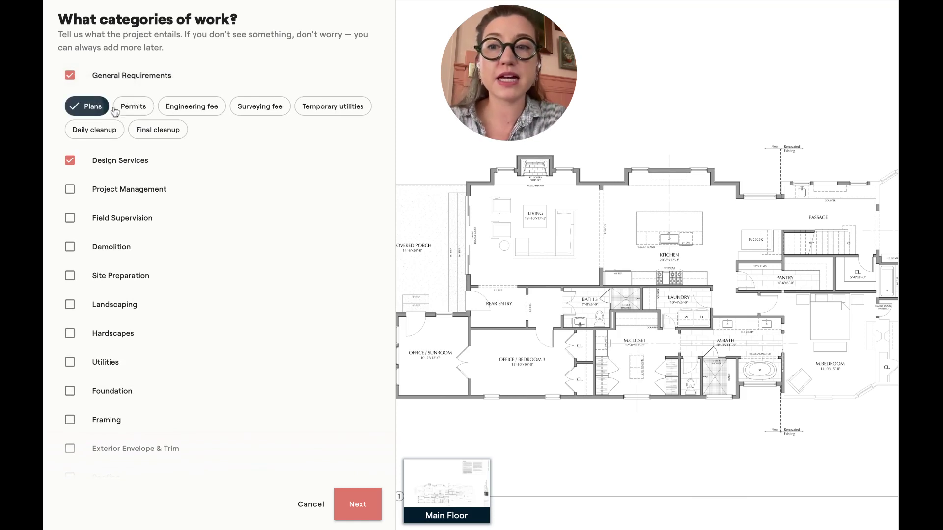
pyautogui.click(132, 109)
pyautogui.click(116, 130)
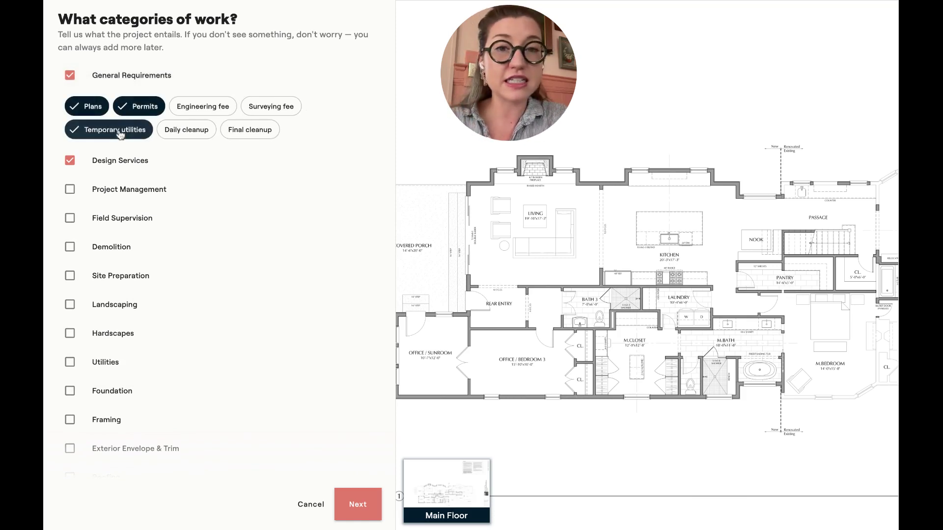
# Include Electrical and Plumbing with every fixture for Kitchen, Primary Bath, Half Bath and Bathroom, then finish setup
pyautogui.scroll(-1, 163, 265)
pyautogui.scroll(-5, 163, 266)
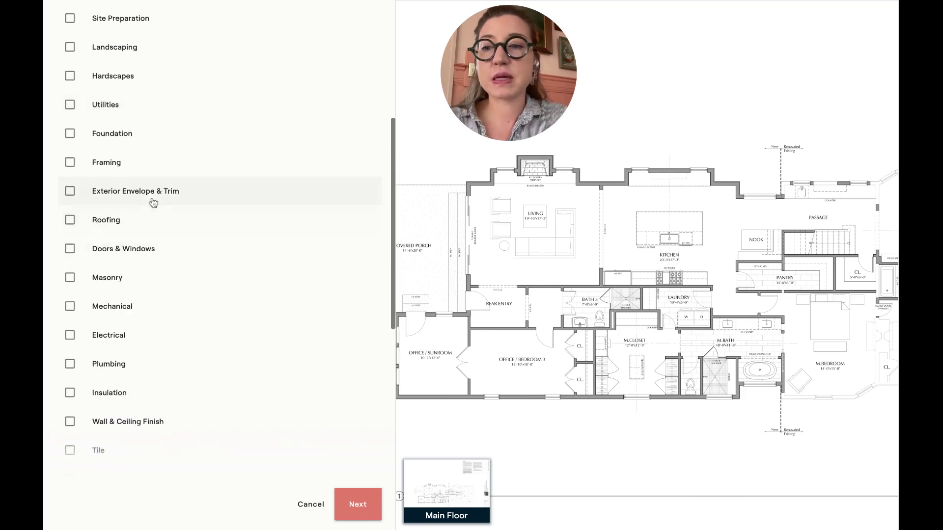
pyautogui.scroll(-2, 151, 199)
pyautogui.click(151, 223)
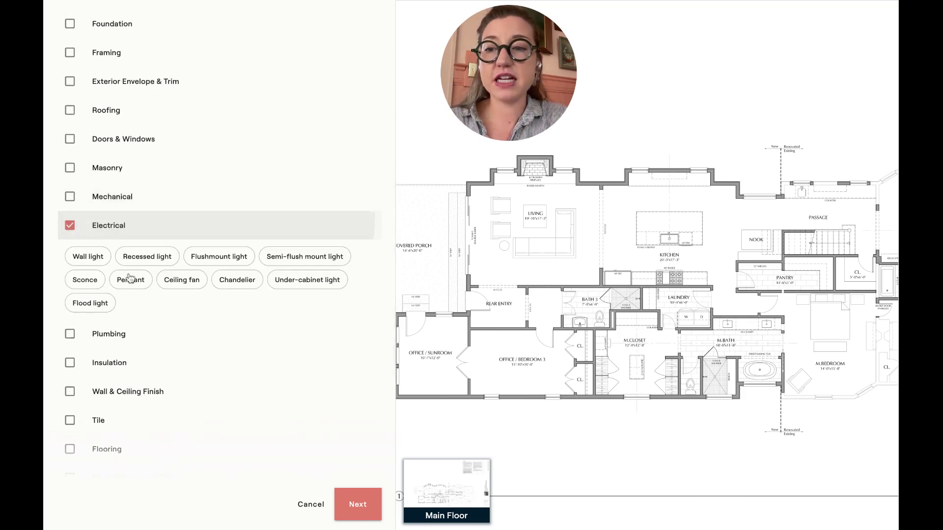
pyautogui.scroll(-2, 125, 345)
pyautogui.scroll(-1, 125, 345)
pyautogui.click(122, 231)
pyautogui.scroll(-3, 116, 341)
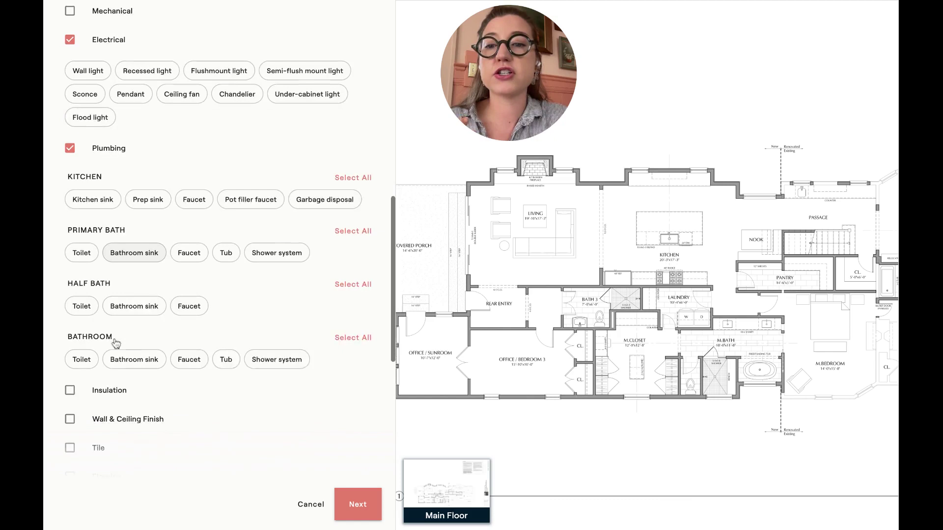
pyautogui.click(353, 147)
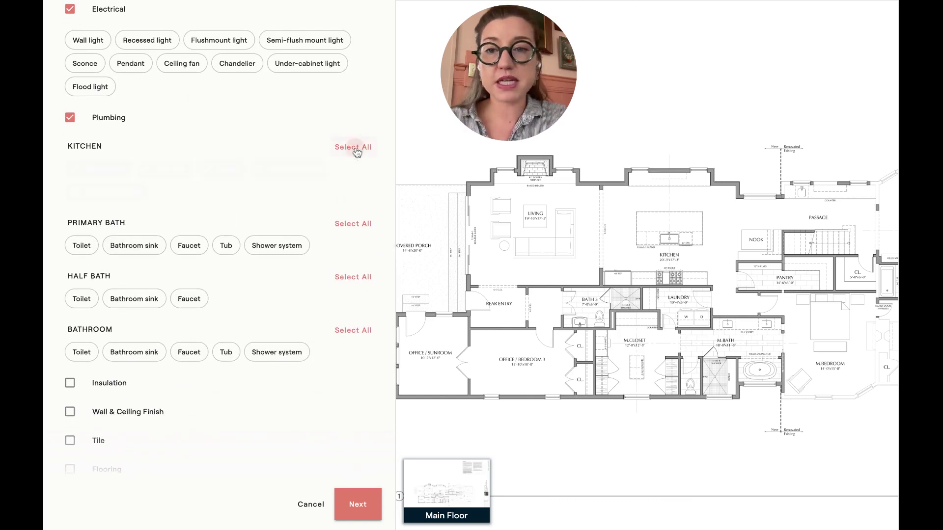
pyautogui.click(352, 224)
pyautogui.click(347, 278)
pyautogui.click(345, 330)
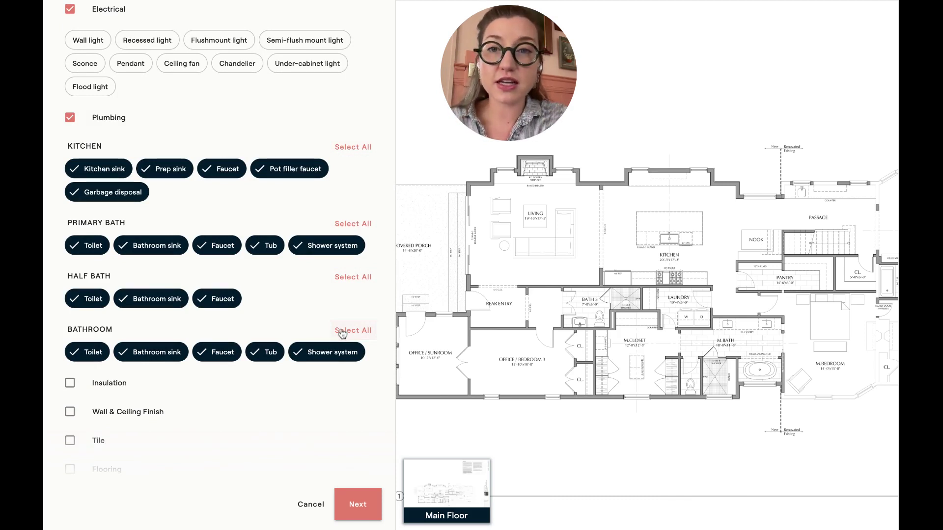
pyautogui.click(358, 506)
# Review the project locations in Manage Locations, cancelling a new location without adding one
pyautogui.click(346, 46)
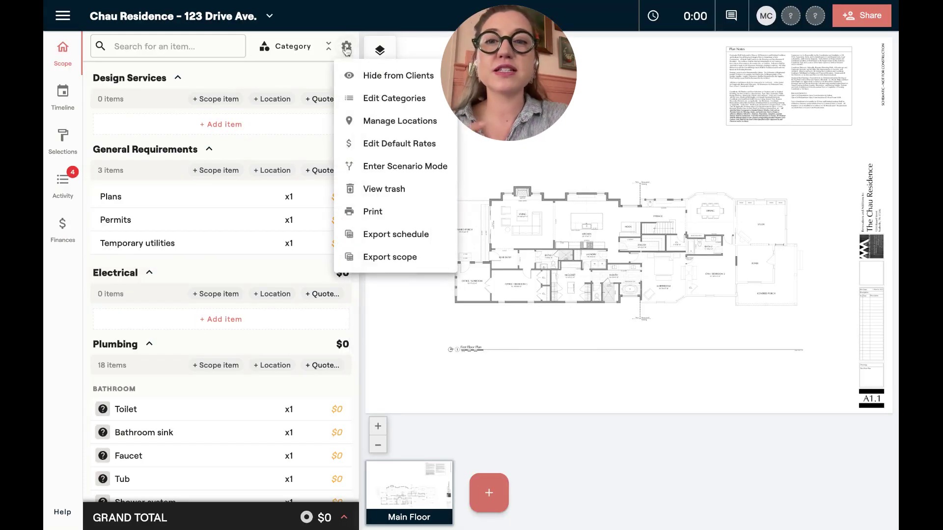
pyautogui.click(366, 119)
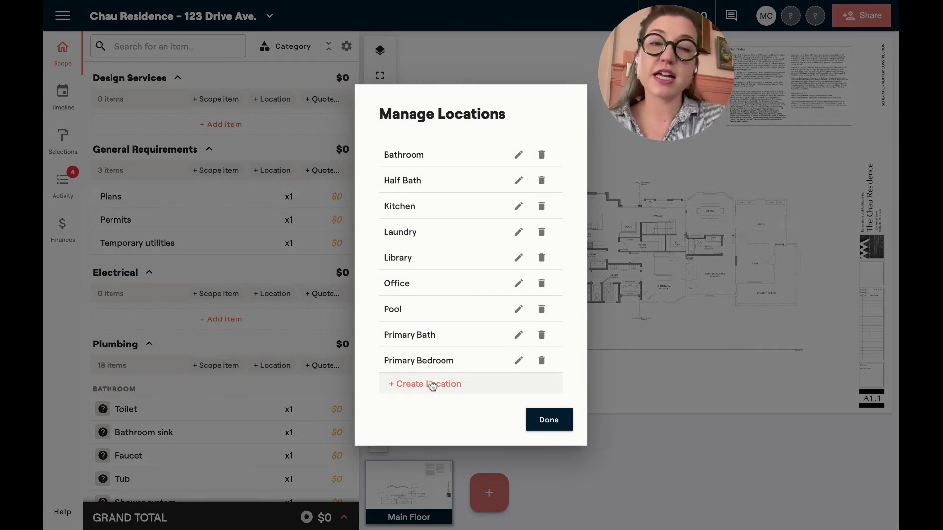
pyautogui.click(432, 374)
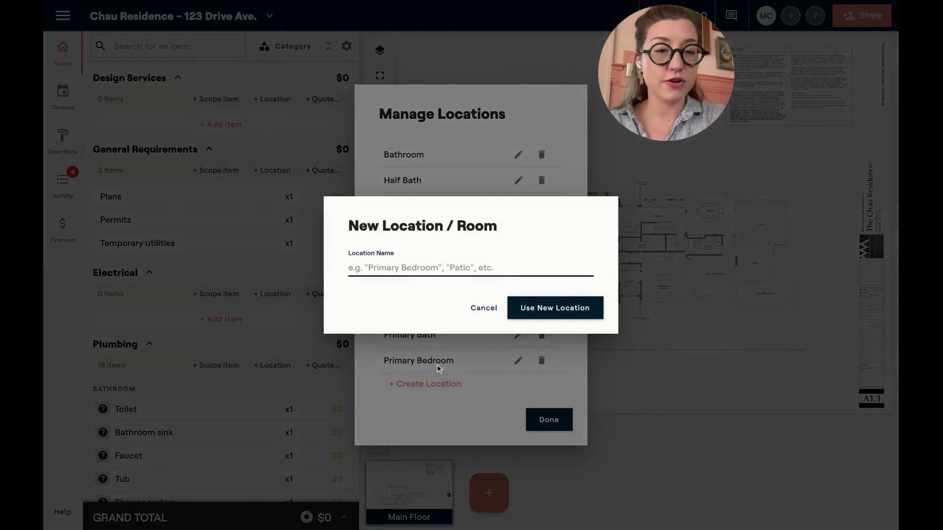
pyautogui.click(480, 308)
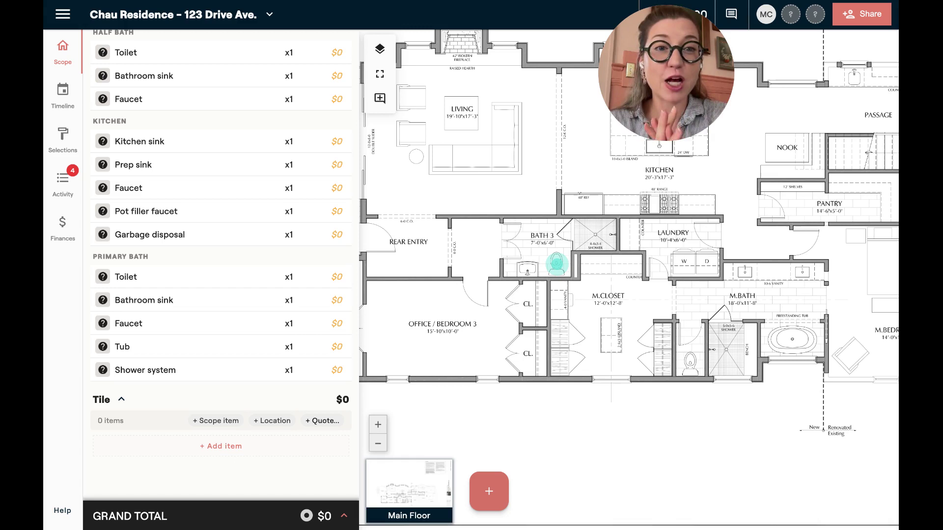
# Add a 'floor tile' item under Tile and enable it for client selection
pyautogui.click(243, 448)
pyautogui.write('floor tile')
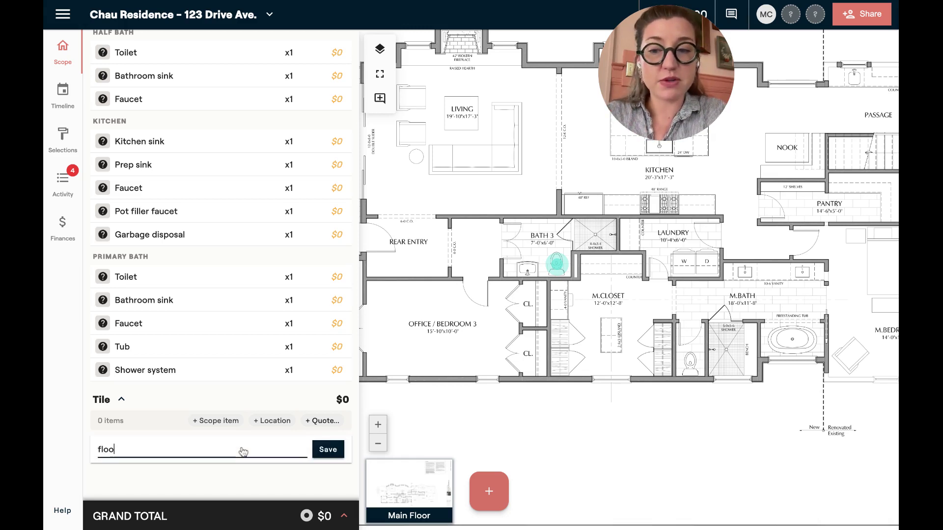
pyautogui.press('Return')
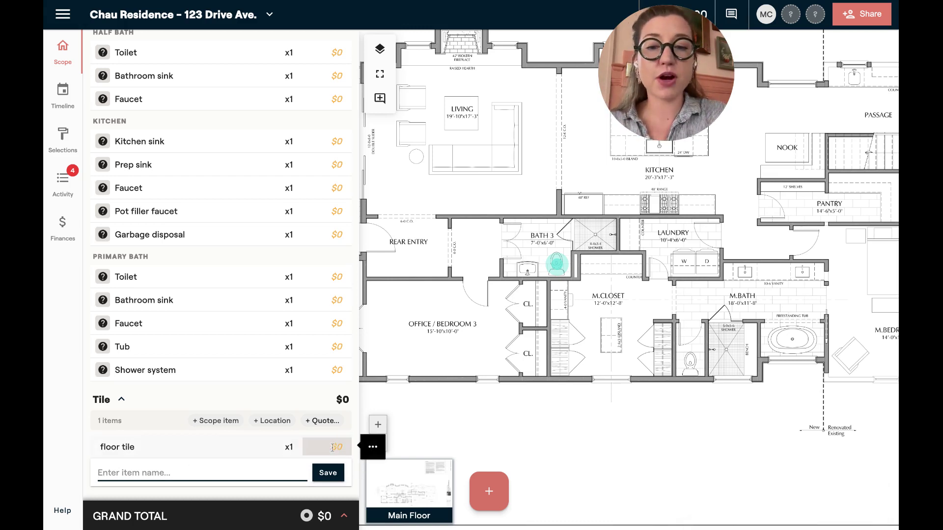
pyautogui.click(372, 447)
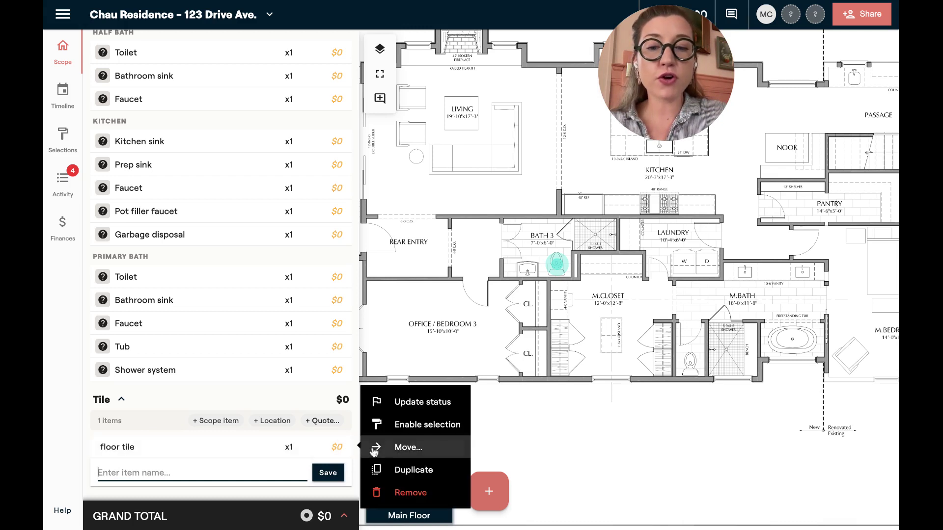
pyautogui.click(401, 431)
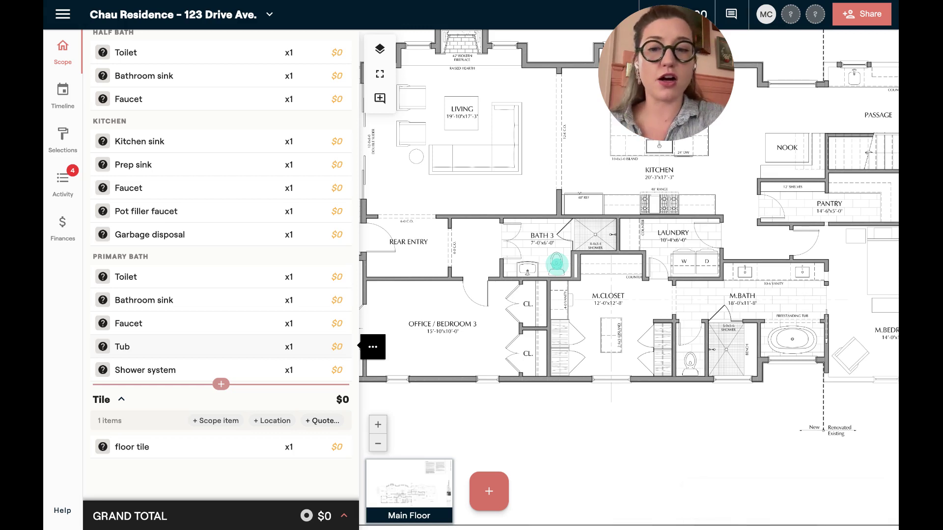
# Give floor tile a $12 unit price, marked up to $19.20, and bring up its quantity settings
pyautogui.click(334, 447)
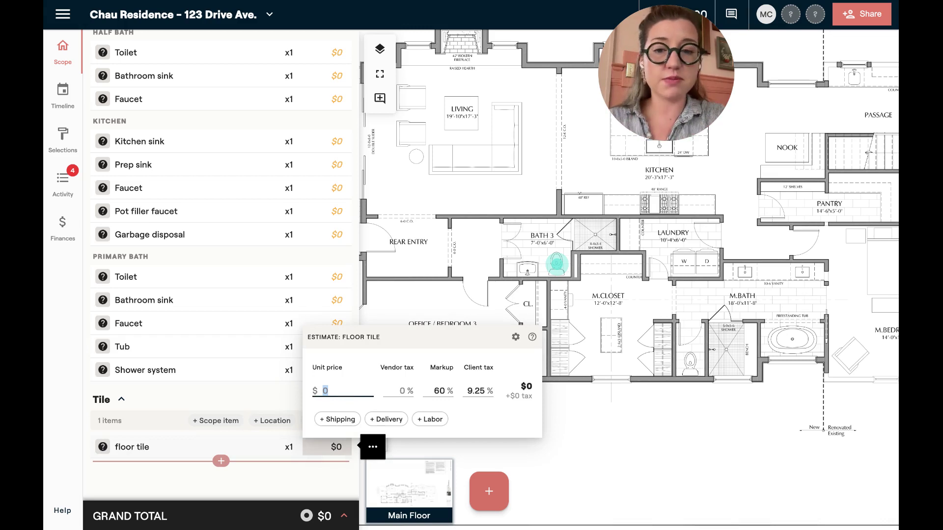
pyautogui.write('12')
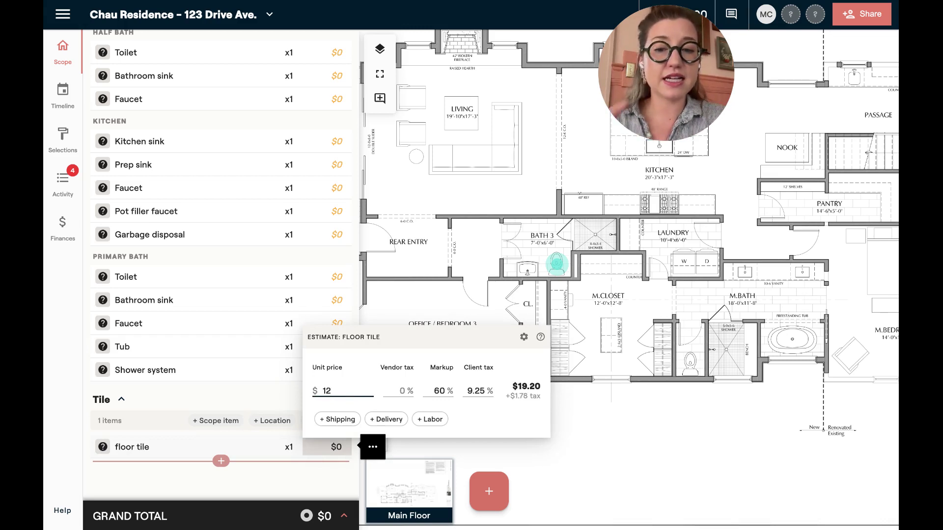
pyautogui.click(298, 481)
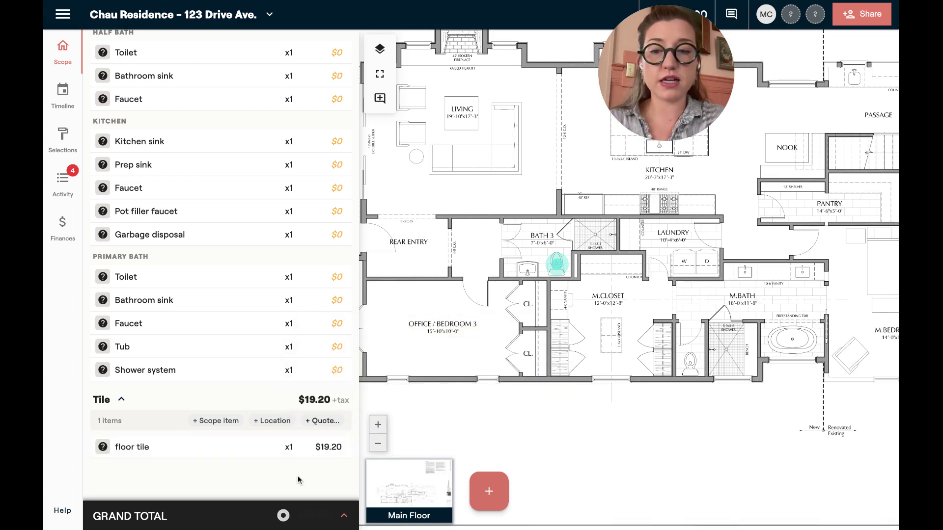
pyautogui.click(287, 448)
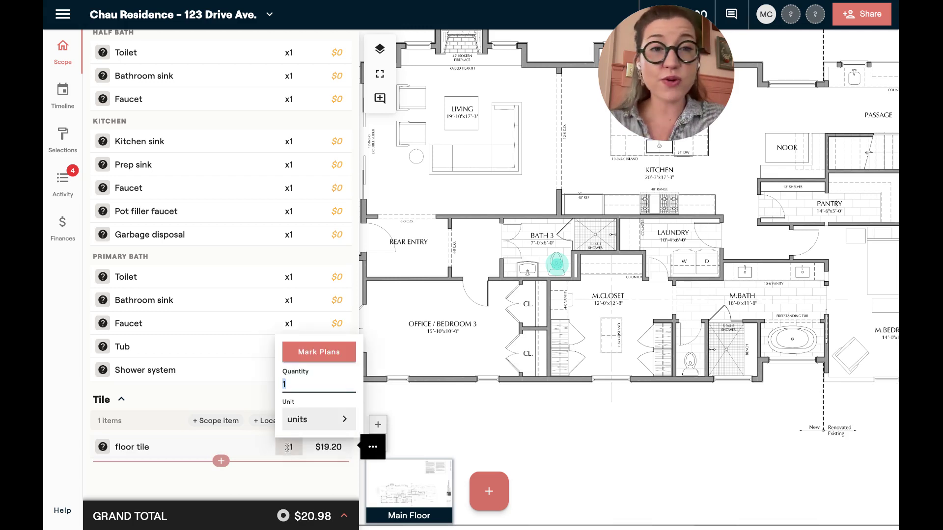
# Begin a rectangular area takeoff for floor tile and calibrate the plan with a 7 ft ruler along the Bath 3 wall
pyautogui.click(314, 360)
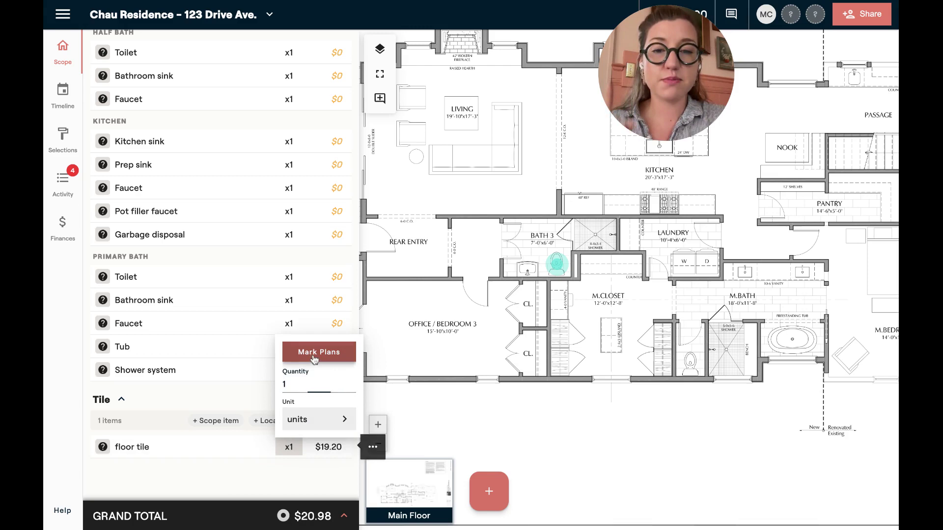
pyautogui.click(174, 246)
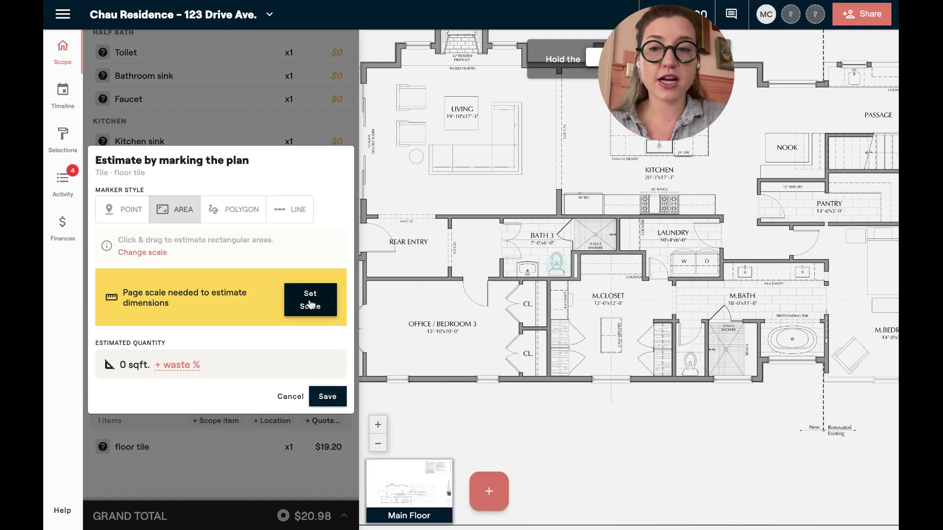
pyautogui.click(310, 304)
pyautogui.scroll(5, 440, 345)
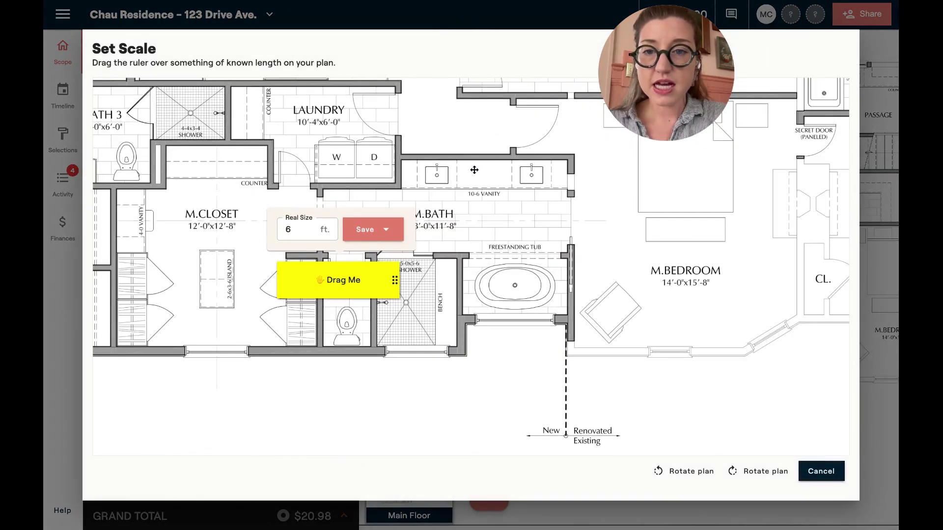
pyautogui.scroll(-1, 444, 290)
pyautogui.moveTo(370, 275); pyautogui.dragTo(334, 320)
pyautogui.click(239, 275)
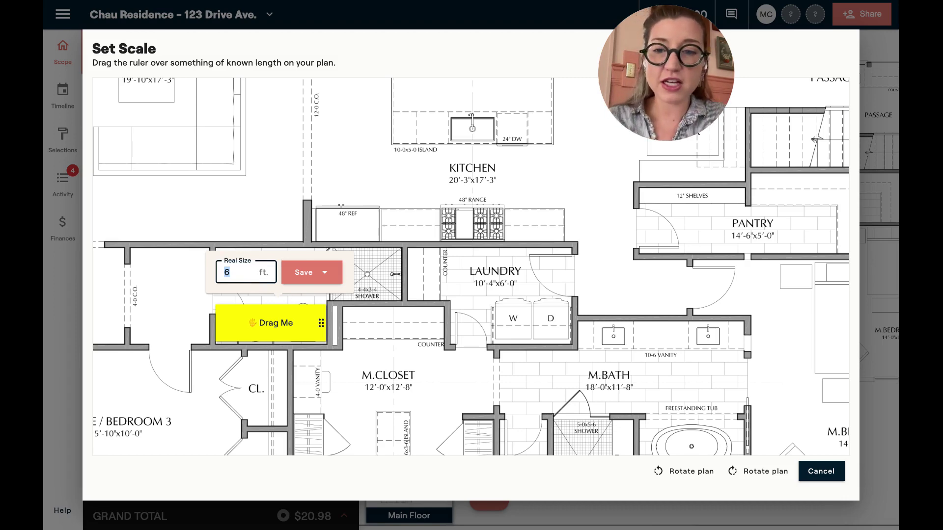
pyautogui.write('7')
pyautogui.click(284, 274)
# Save the 7 ft scale and outline the Bath 3 floor, measuring 43.65 sqft
pyautogui.click(295, 302)
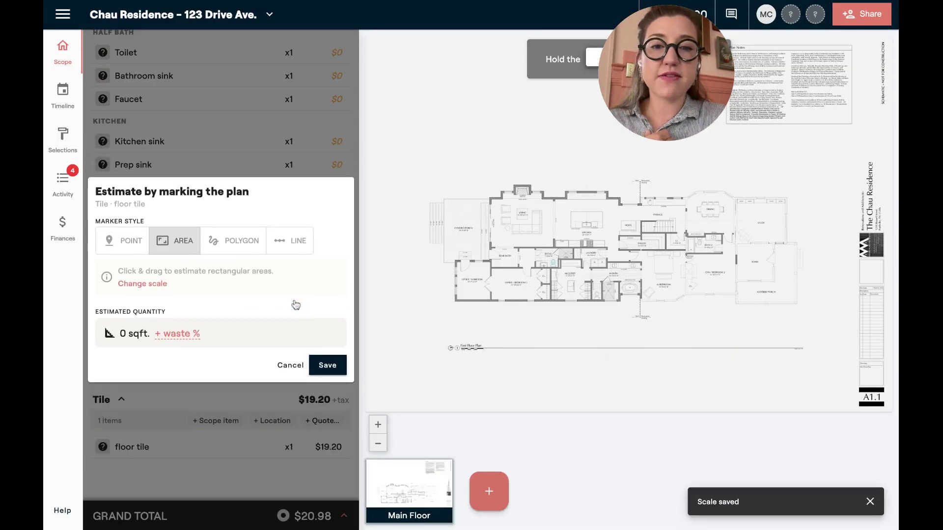
pyautogui.scroll(5, 534, 241)
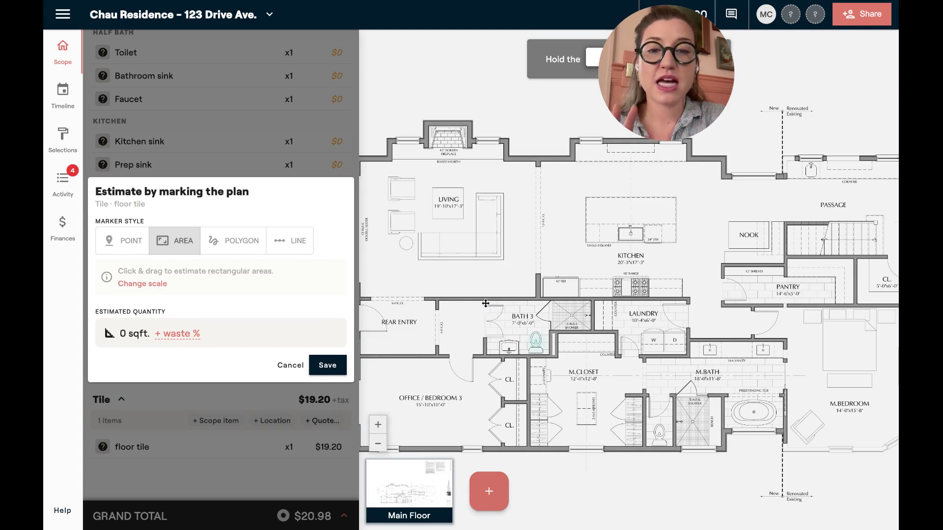
pyautogui.moveTo(486, 301)
pyautogui.mouseDown()
pyautogui.moveTo(534, 349)
pyautogui.moveTo(547, 347)
pyautogui.mouseUp()
pyautogui.press('Escape')
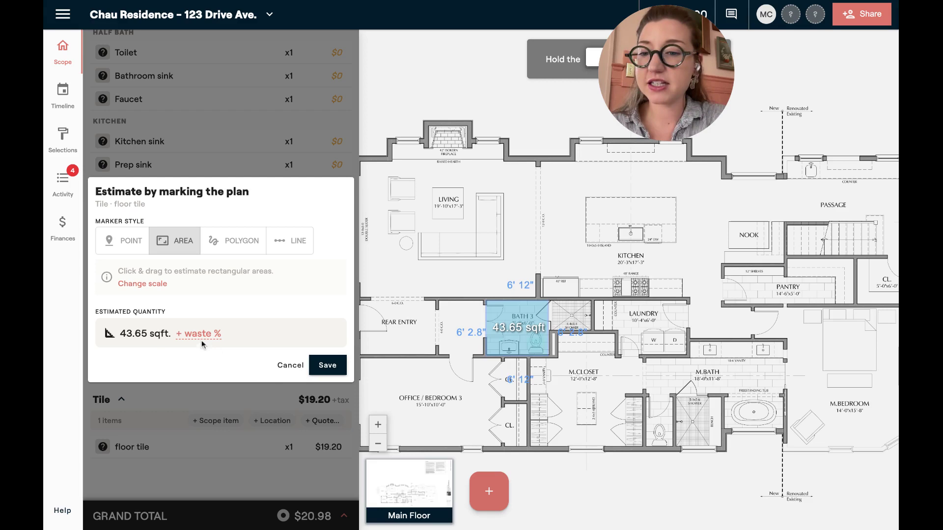
# Add 10% waste and save floor tile at 48.02 sqft, totalling $921.98
pyautogui.click(200, 339)
pyautogui.write('10')
pyautogui.click(327, 365)
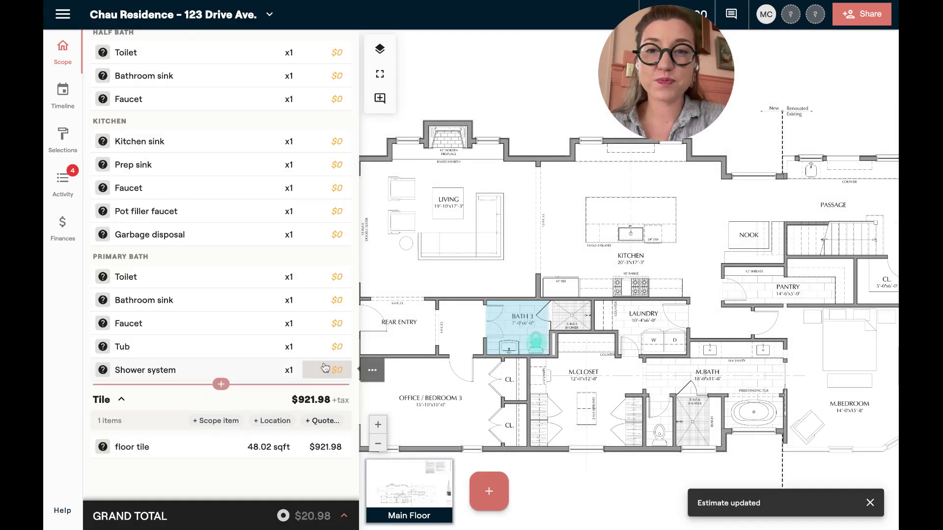